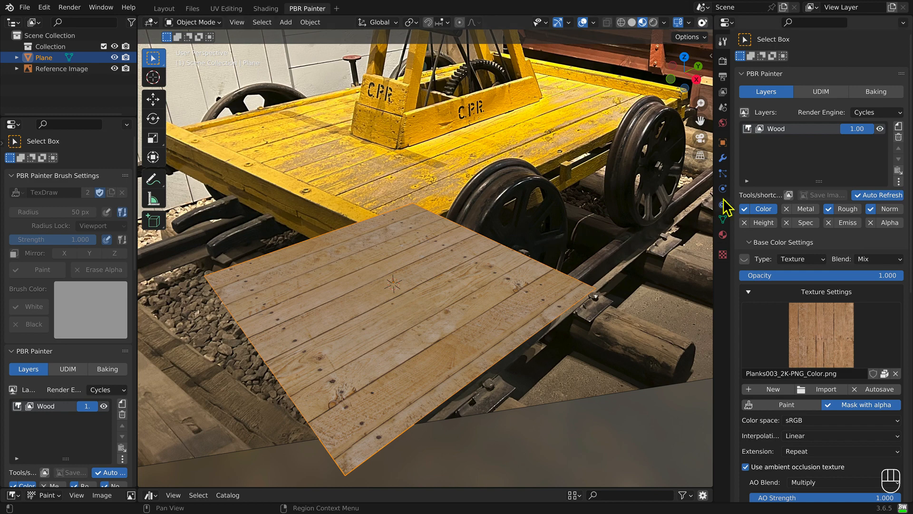
# Add a standard painted layer named Paint with a 2k resolution (2048 × 2048) above the Wood layer
pyautogui.click(899, 127)
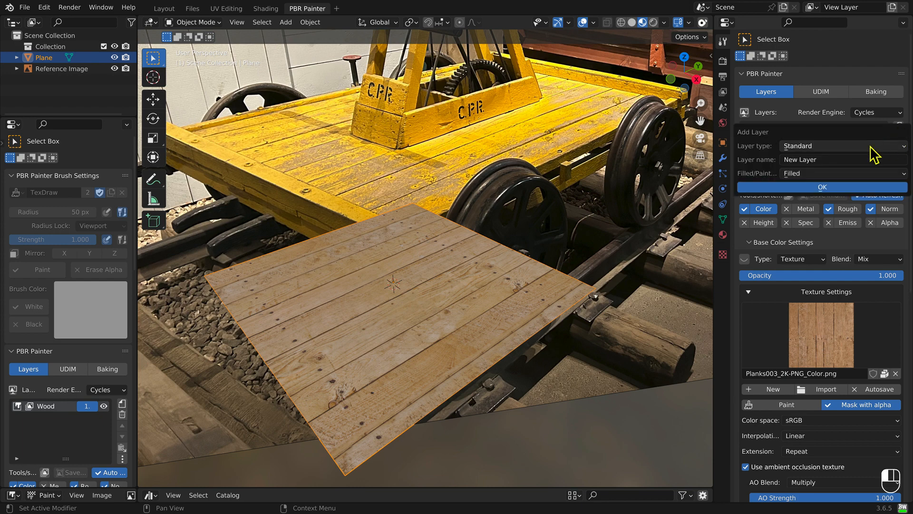
pyautogui.click(820, 160)
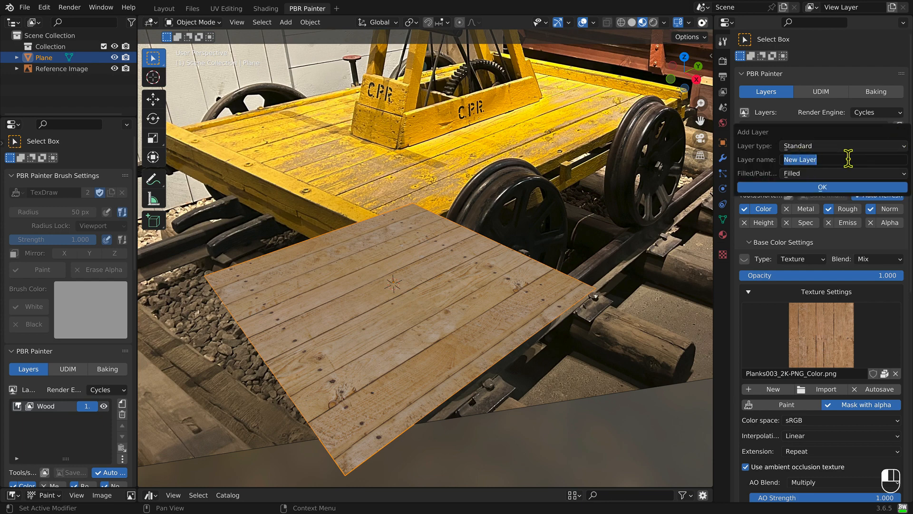
pyautogui.write('Paint')
pyautogui.press('Return')
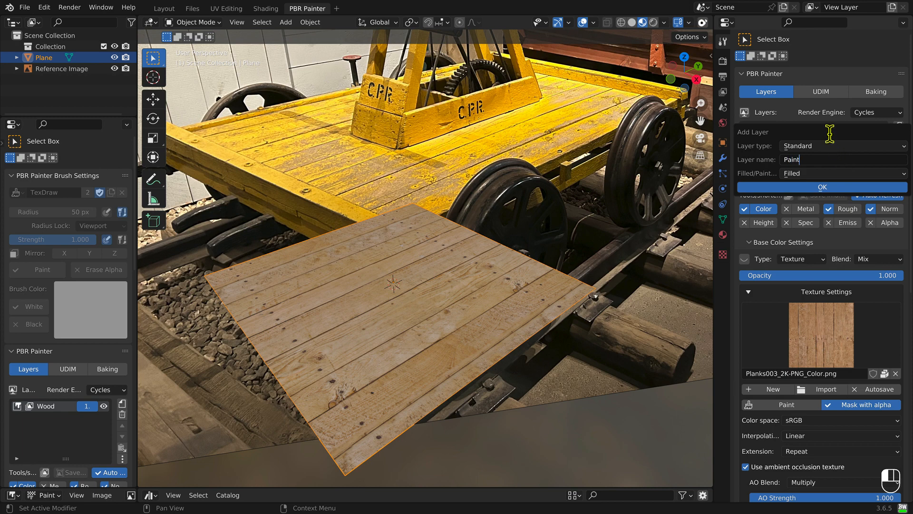
pyautogui.click(803, 174)
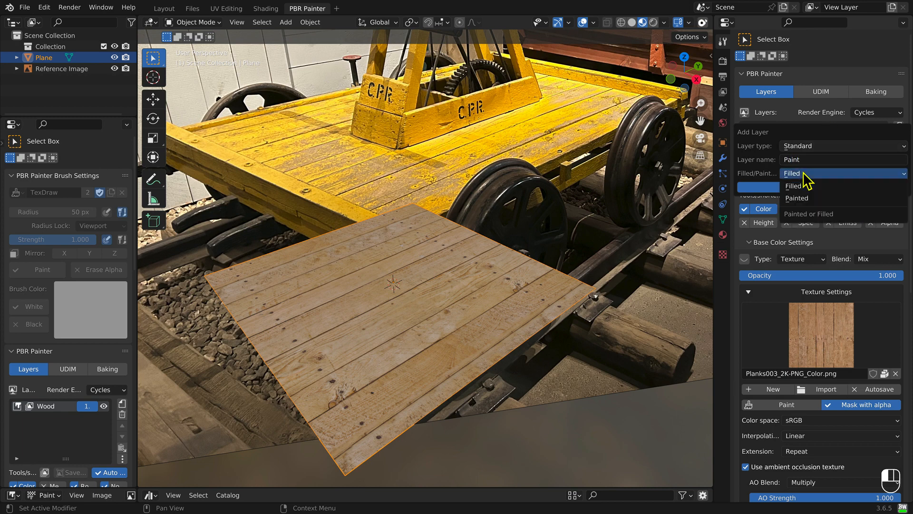
pyautogui.click(855, 199)
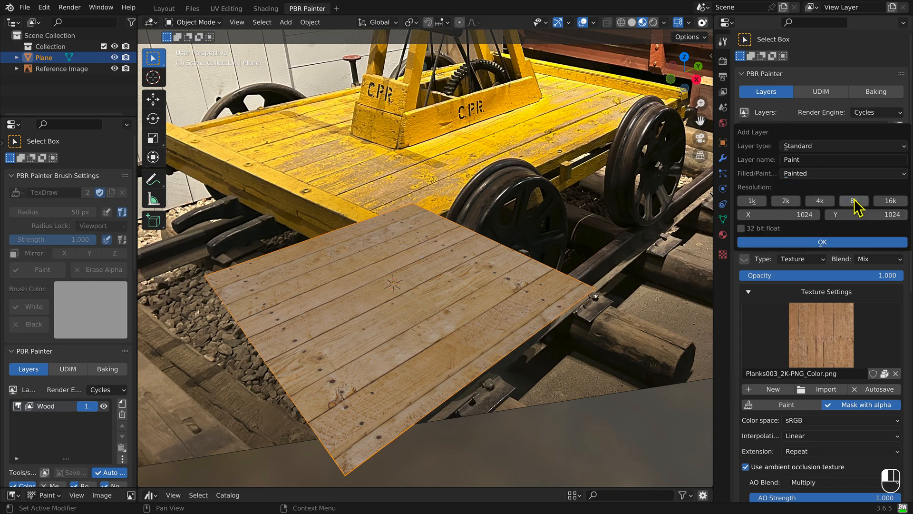
pyautogui.click(795, 201)
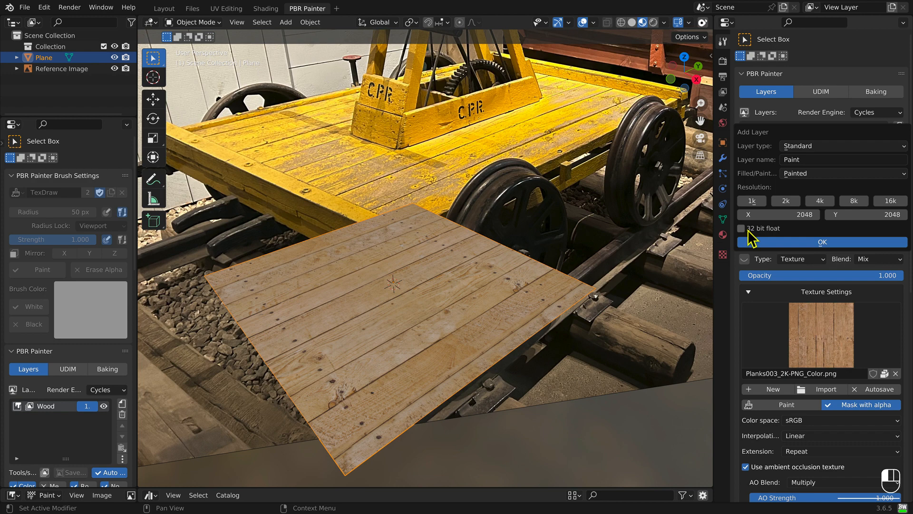
pyautogui.click(800, 244)
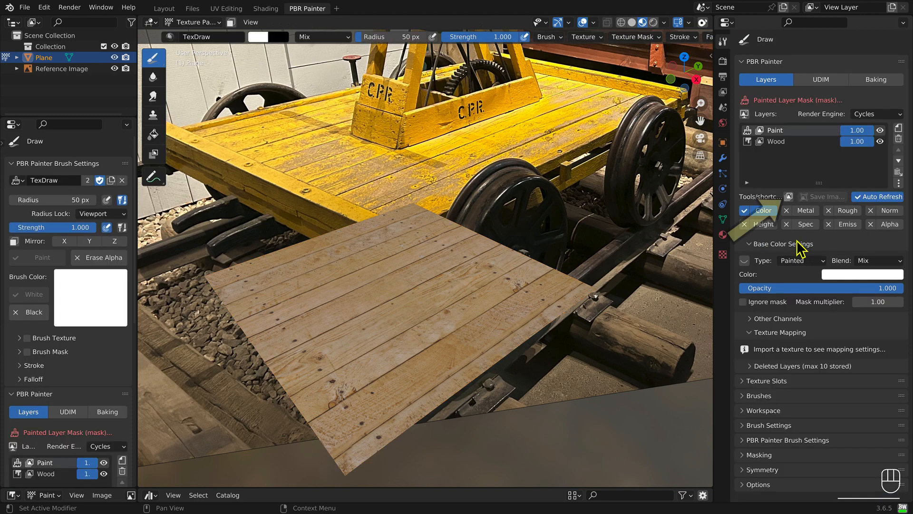
# Import the Color, NormalGL and Roughness textures from the desktop folder Paint004_2K-PNG (ACG) into the Paint layer
pyautogui.click(789, 197)
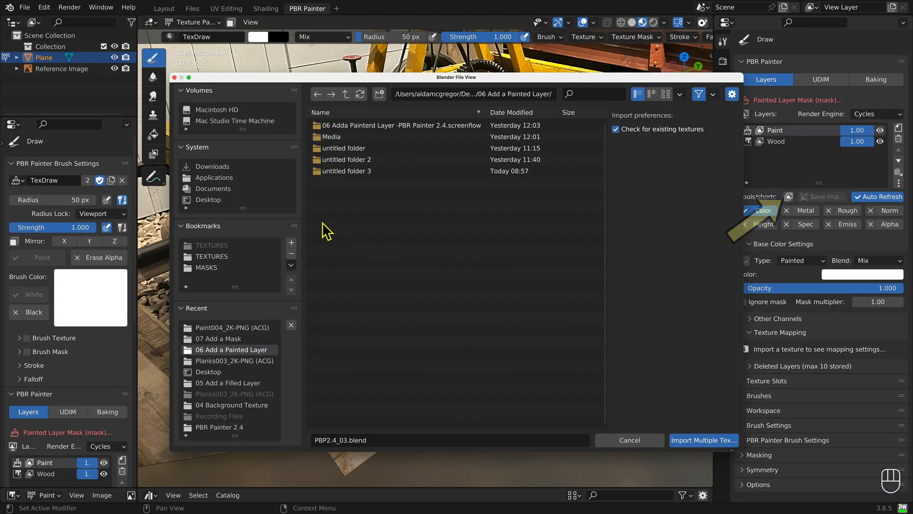
pyautogui.click(217, 200)
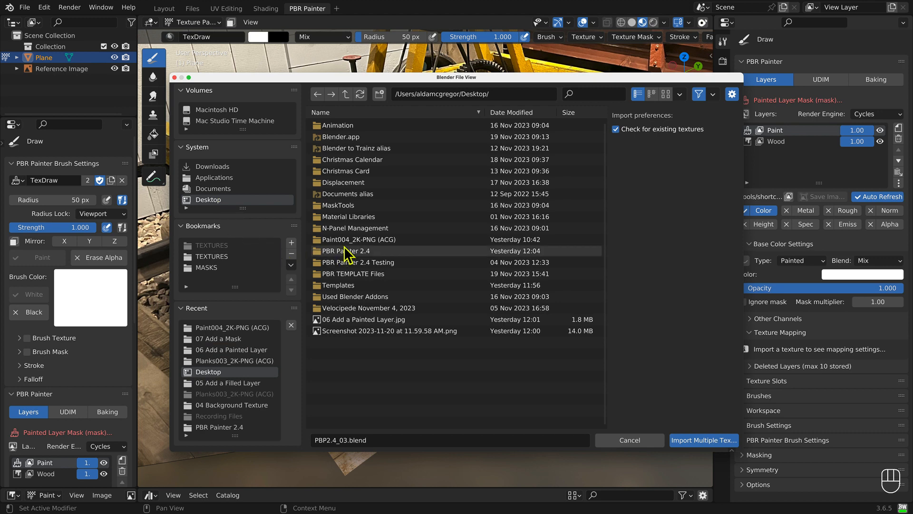
pyautogui.click(383, 241)
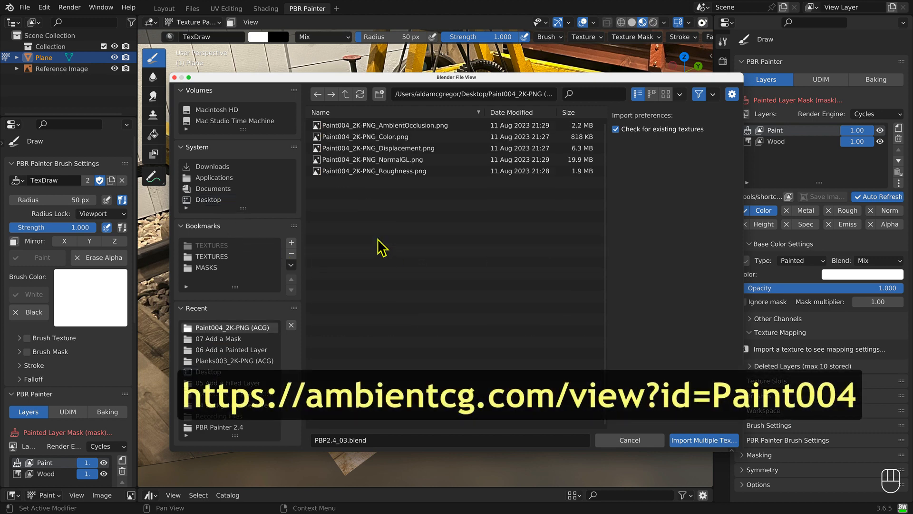
pyautogui.click(402, 143)
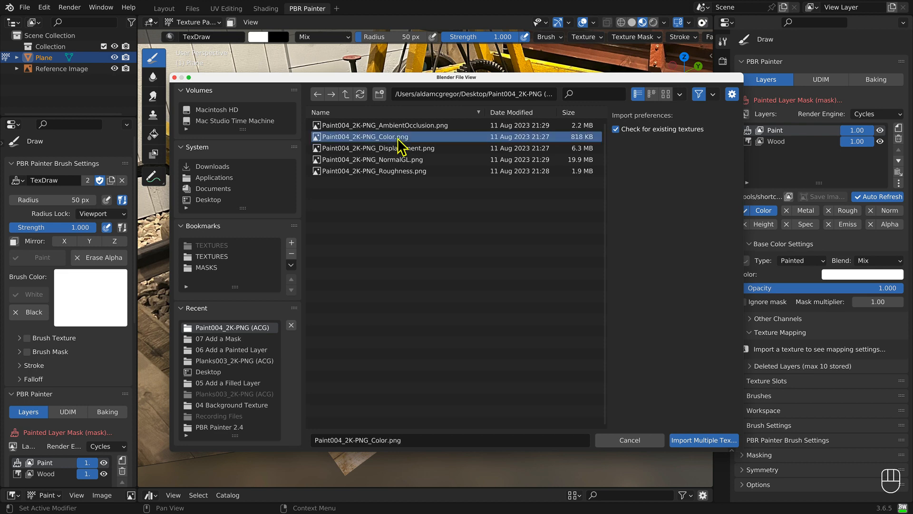
pyautogui.keyDown('ctrl'); pyautogui.click(409, 160); pyautogui.keyUp('ctrl')
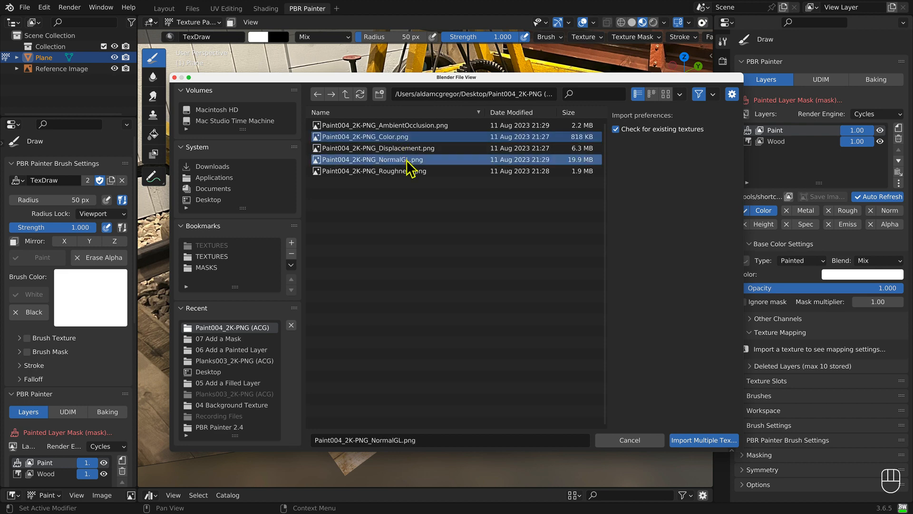
pyautogui.keyDown('ctrl'); pyautogui.click(412, 171); pyautogui.keyUp('ctrl')
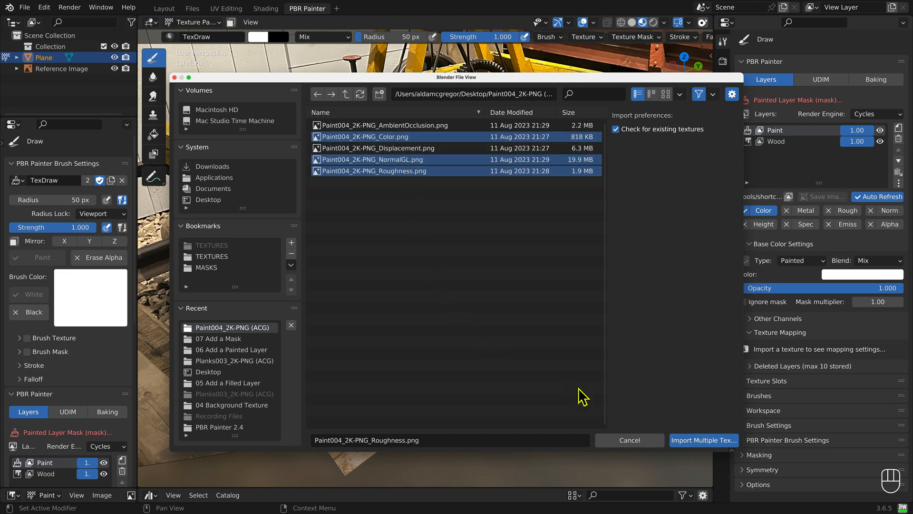
pyautogui.click(685, 440)
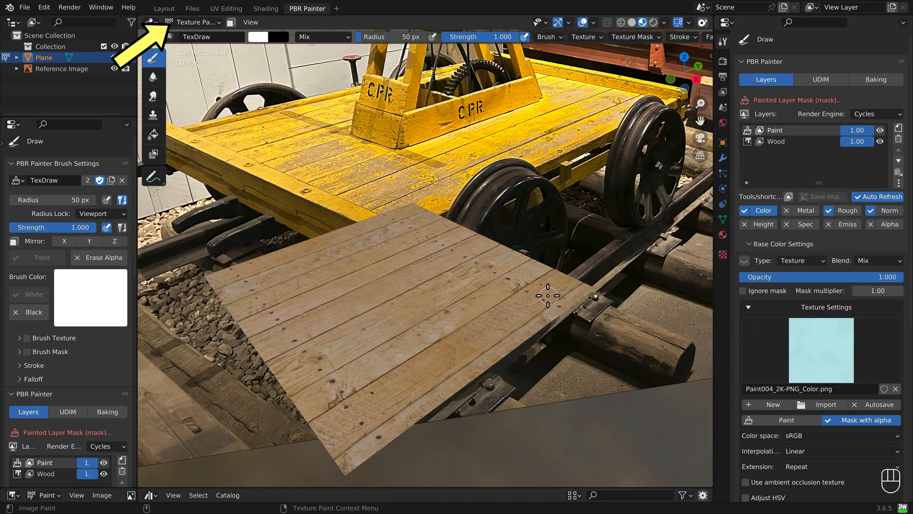
# Brush a small test patch of the Paint layer onto the plane, and cover the whole plane with the Fill tool
pyautogui.moveTo(464, 310)
pyautogui.mouseDown()
pyautogui.moveTo(428, 326)
pyautogui.moveTo(428, 316)
pyautogui.moveTo(476, 319)
pyautogui.moveTo(418, 333)
pyautogui.moveTo(466, 330)
pyautogui.mouseUp()
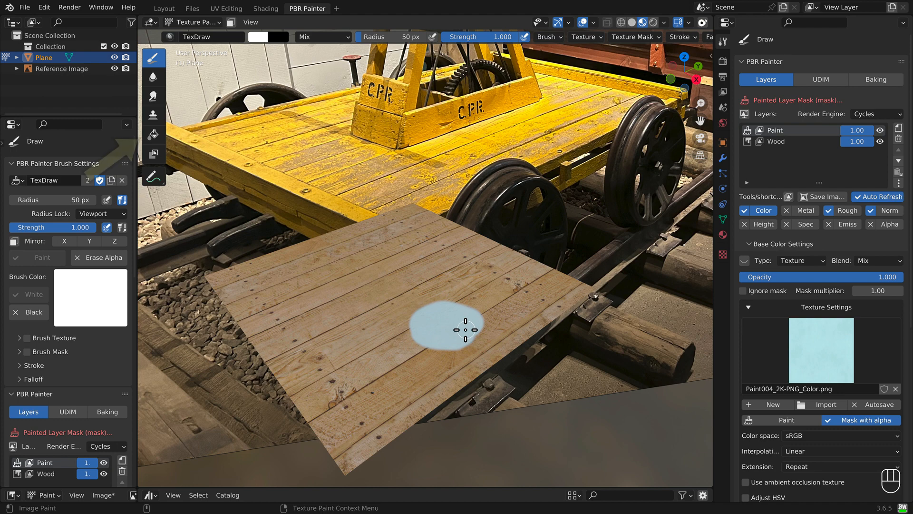
pyautogui.click(154, 135)
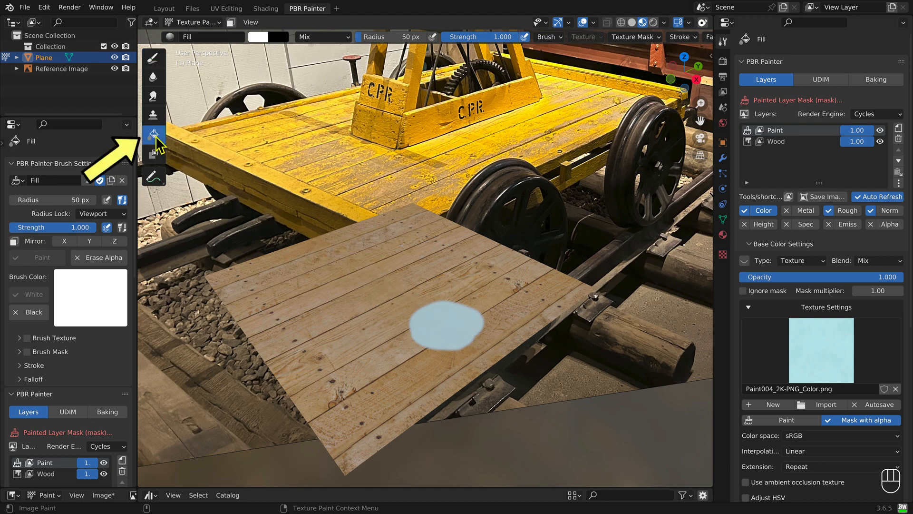
pyautogui.click(391, 273)
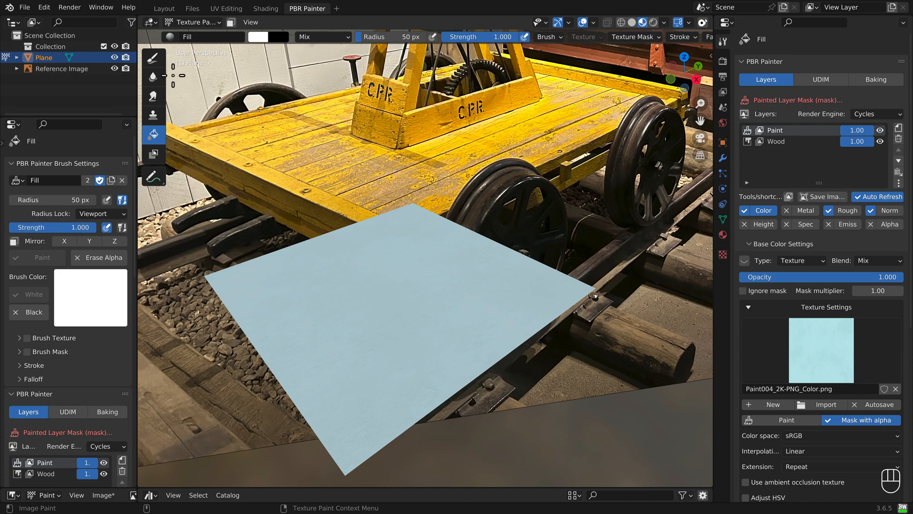
# Erase a small patch of the Paint layer near the plane's centre with the Draw brush in Erase Alpha mode, and paint it back in
pyautogui.click(154, 58)
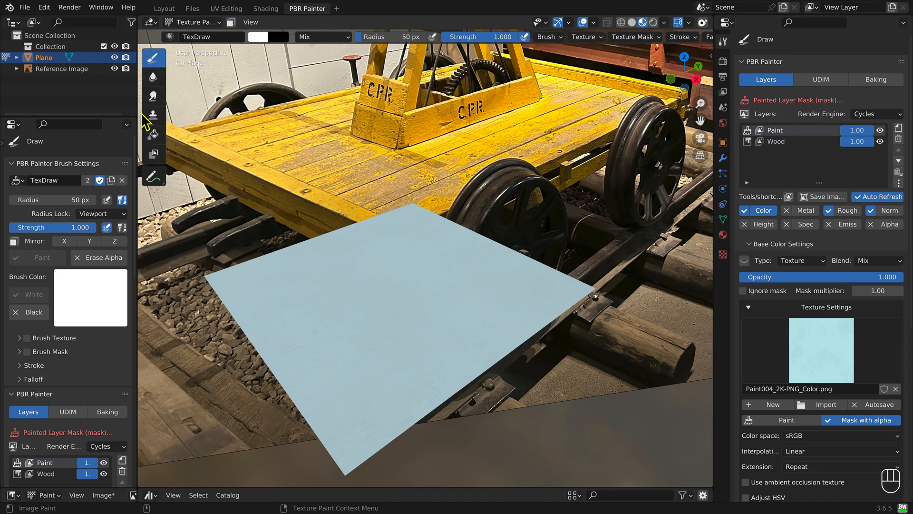
pyautogui.click(103, 259)
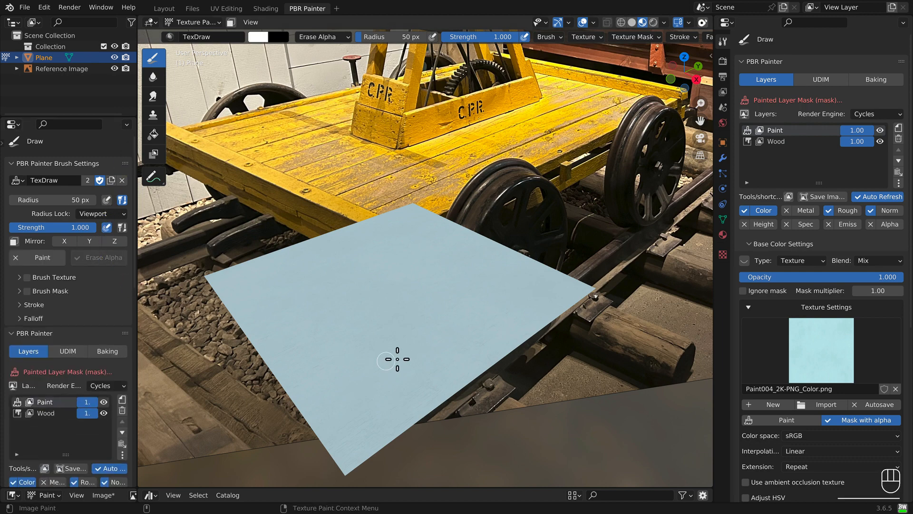
pyautogui.moveTo(433, 330)
pyautogui.mouseDown()
pyautogui.moveTo(420, 338)
pyautogui.moveTo(433, 323)
pyautogui.moveTo(465, 315)
pyautogui.moveTo(401, 326)
pyautogui.moveTo(457, 329)
pyautogui.moveTo(437, 331)
pyautogui.mouseUp()
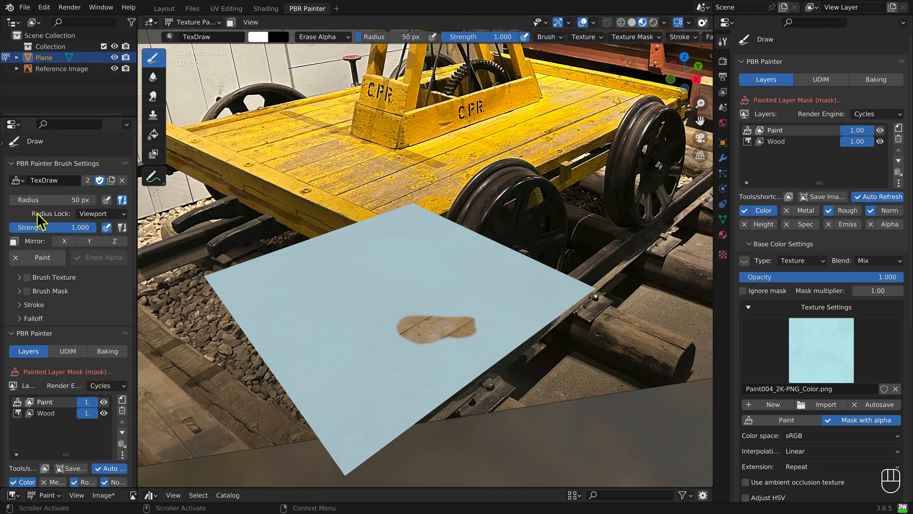
pyautogui.click(36, 259)
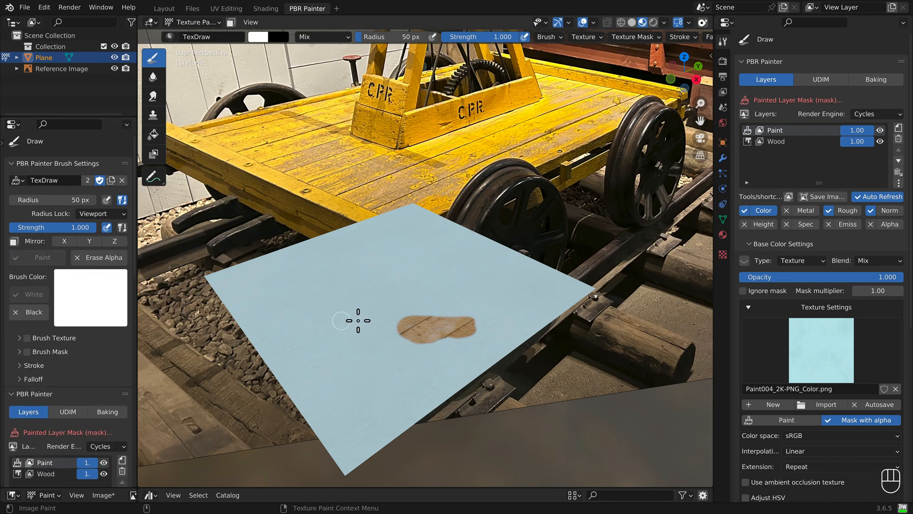
pyautogui.moveTo(453, 316)
pyautogui.mouseDown()
pyautogui.moveTo(390, 324)
pyautogui.moveTo(478, 324)
pyautogui.moveTo(394, 334)
pyautogui.moveTo(471, 328)
pyautogui.moveTo(443, 334)
pyautogui.moveTo(424, 315)
pyautogui.moveTo(451, 313)
pyautogui.mouseUp()
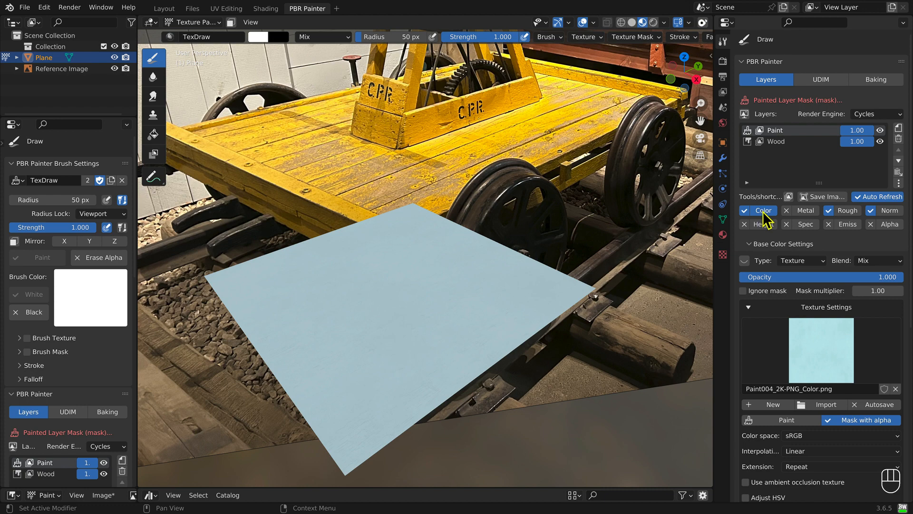
# Change the Paint layer's base color type to Constant and set its color to hue 0.075, saturation 1, value 1 and alpha 1
pyautogui.click(798, 261)
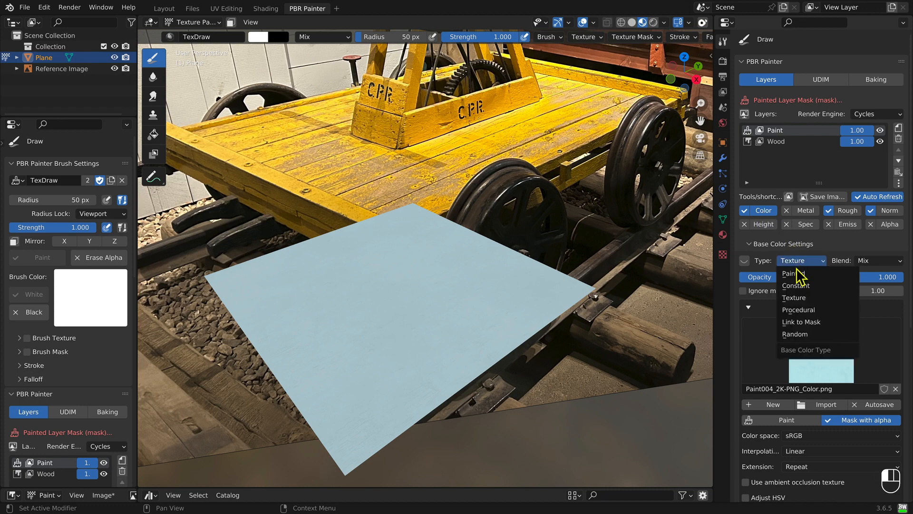
pyautogui.click(797, 288)
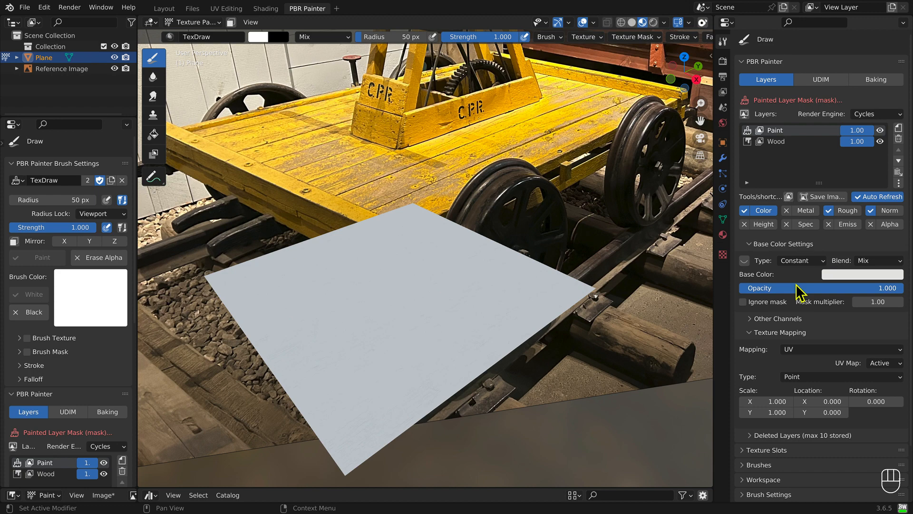
pyautogui.click(848, 273)
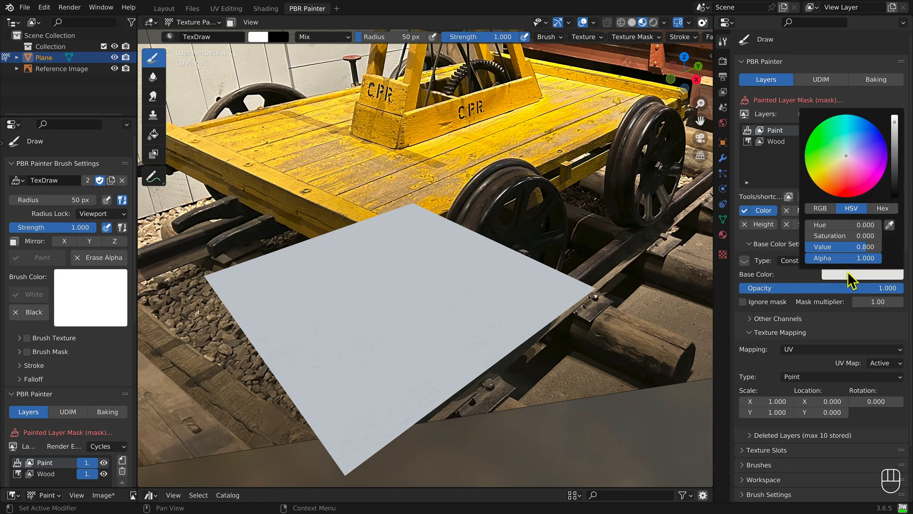
pyautogui.click(844, 224)
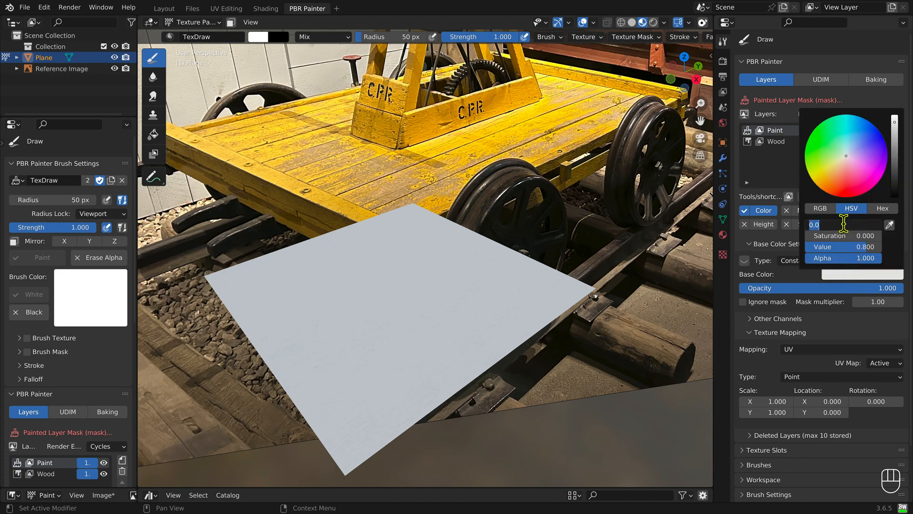
pyautogui.write('0.075')
pyautogui.press('Tab')
pyautogui.write('1')
pyautogui.press('Tab')
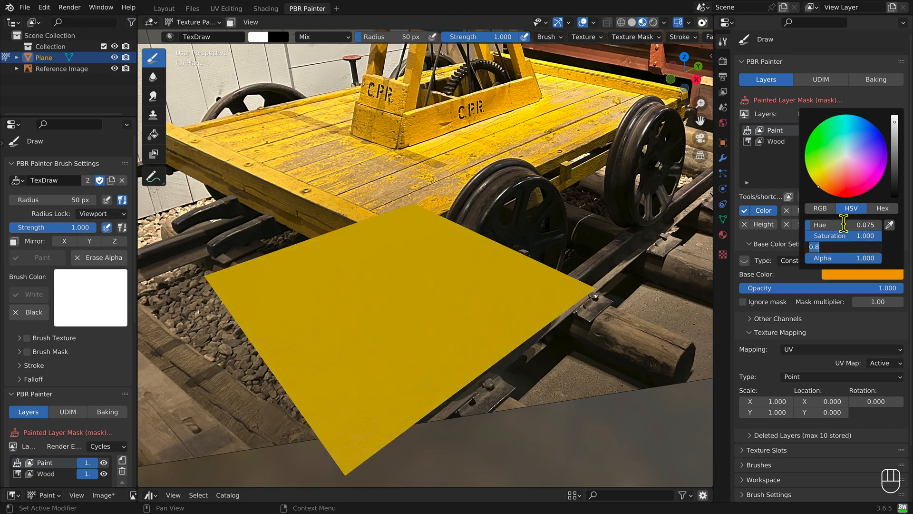
pyautogui.write('1')
pyautogui.press('Tab')
pyautogui.write('1')
pyautogui.press('Return')
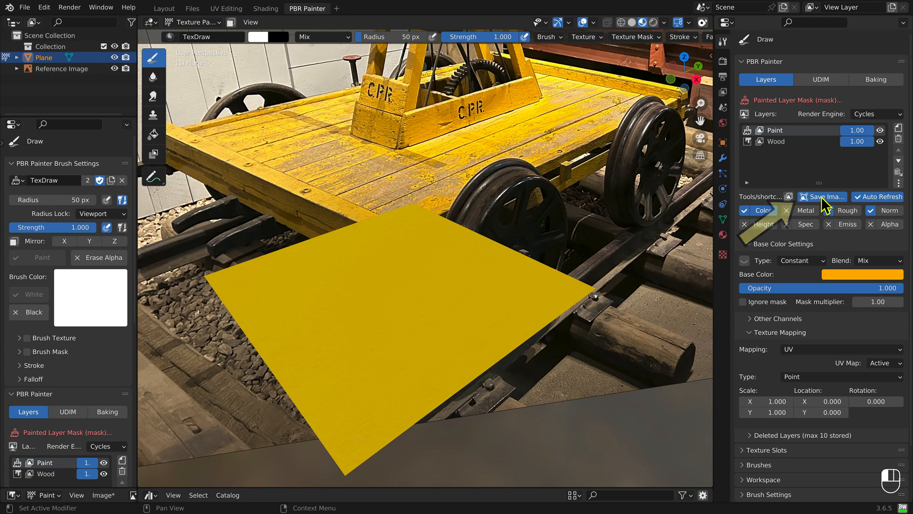
# Save the painted images and pack all external resources into the blend file
pyautogui.click(823, 196)
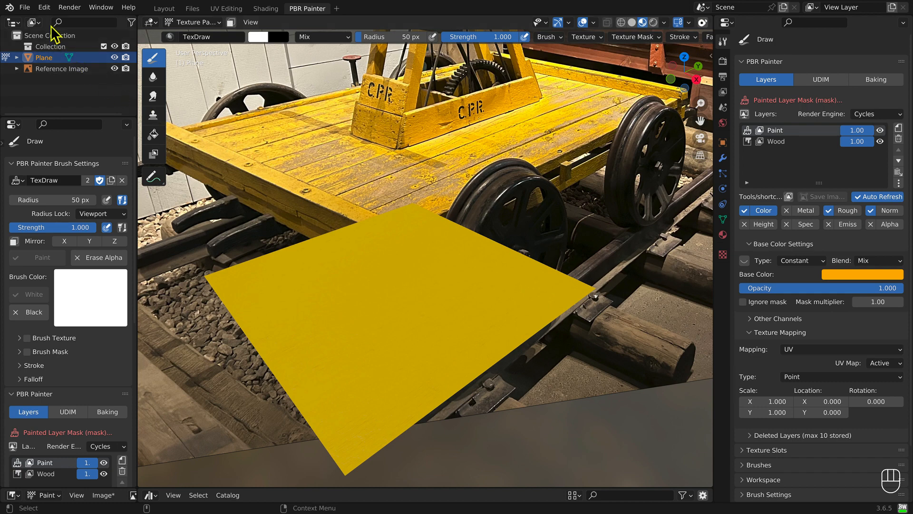
pyautogui.click(25, 8)
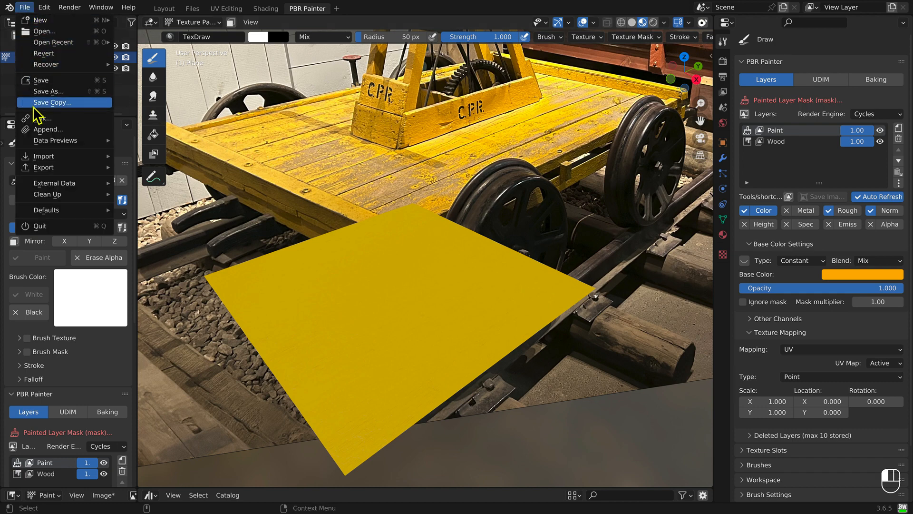
pyautogui.moveTo(59, 185)
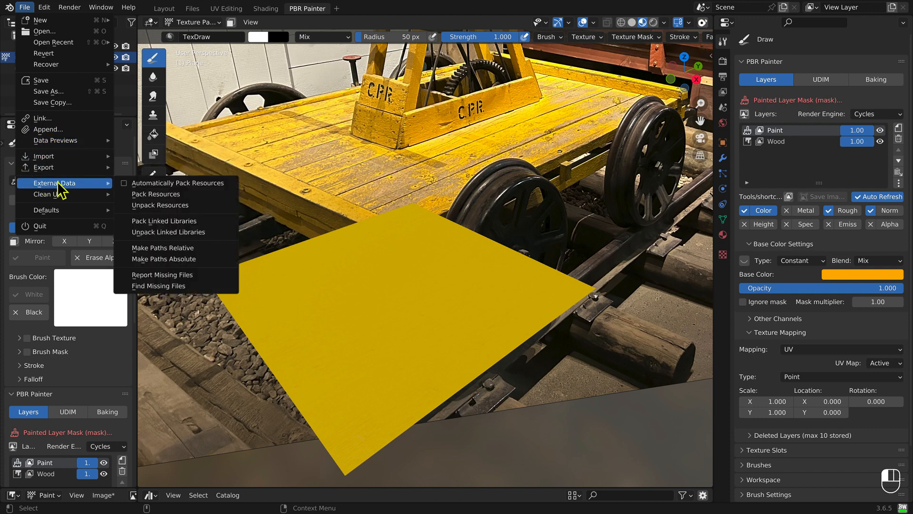
pyautogui.click(176, 194)
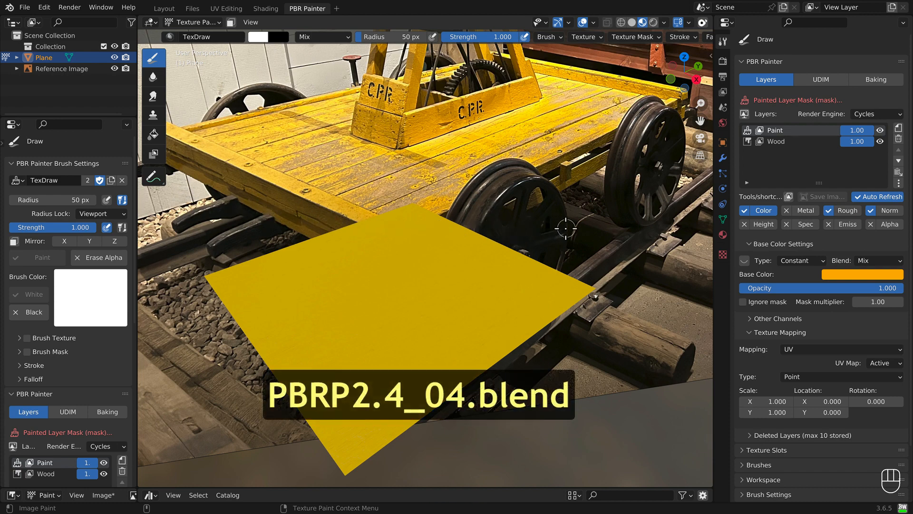
# Save the project as a new incremented file named PBP2.4_04.blend in the 06 Add a Painted Layer folder
pyautogui.press('shift+super+s')
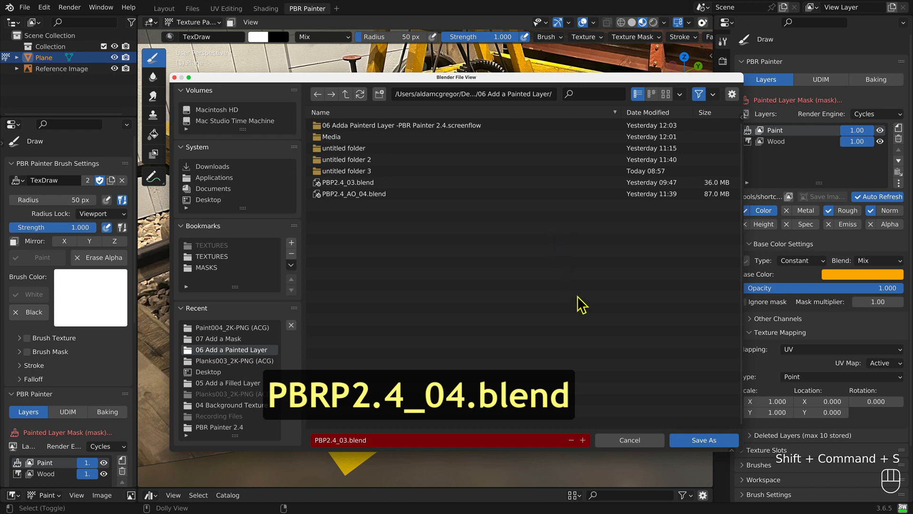
pyautogui.click(583, 440)
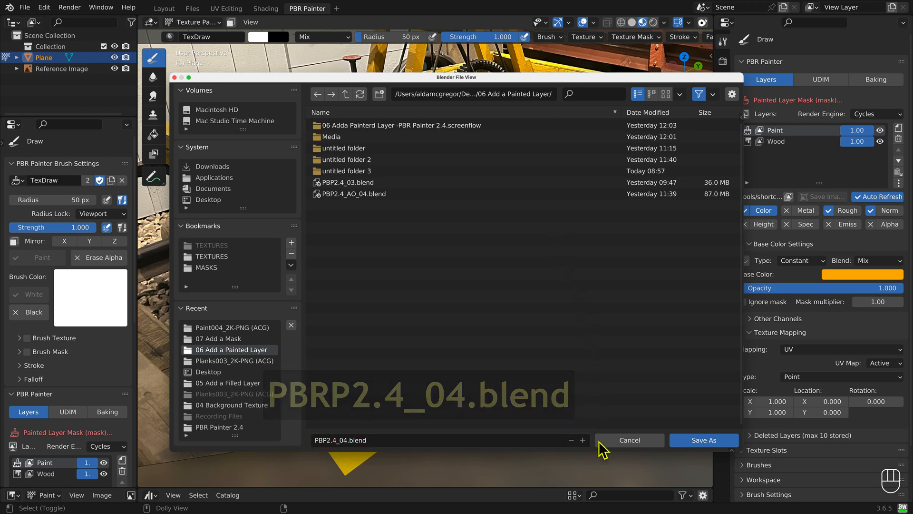
pyautogui.click(686, 442)
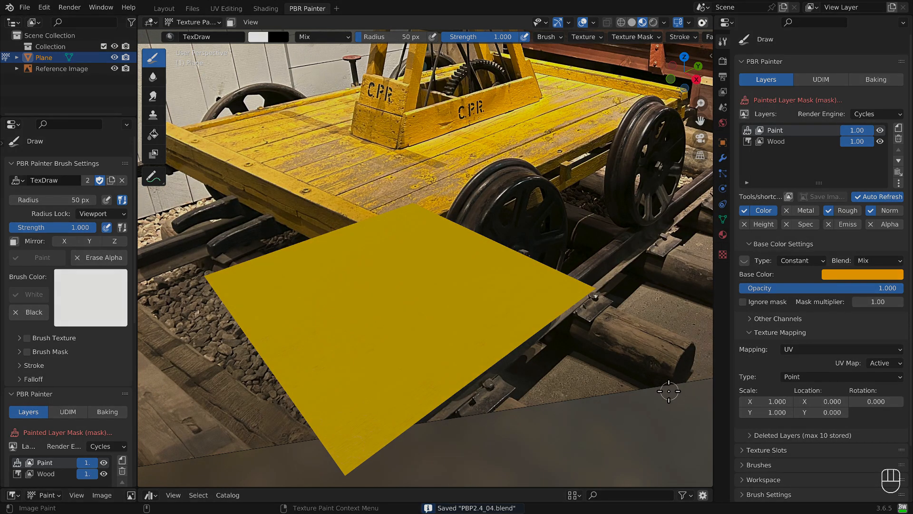